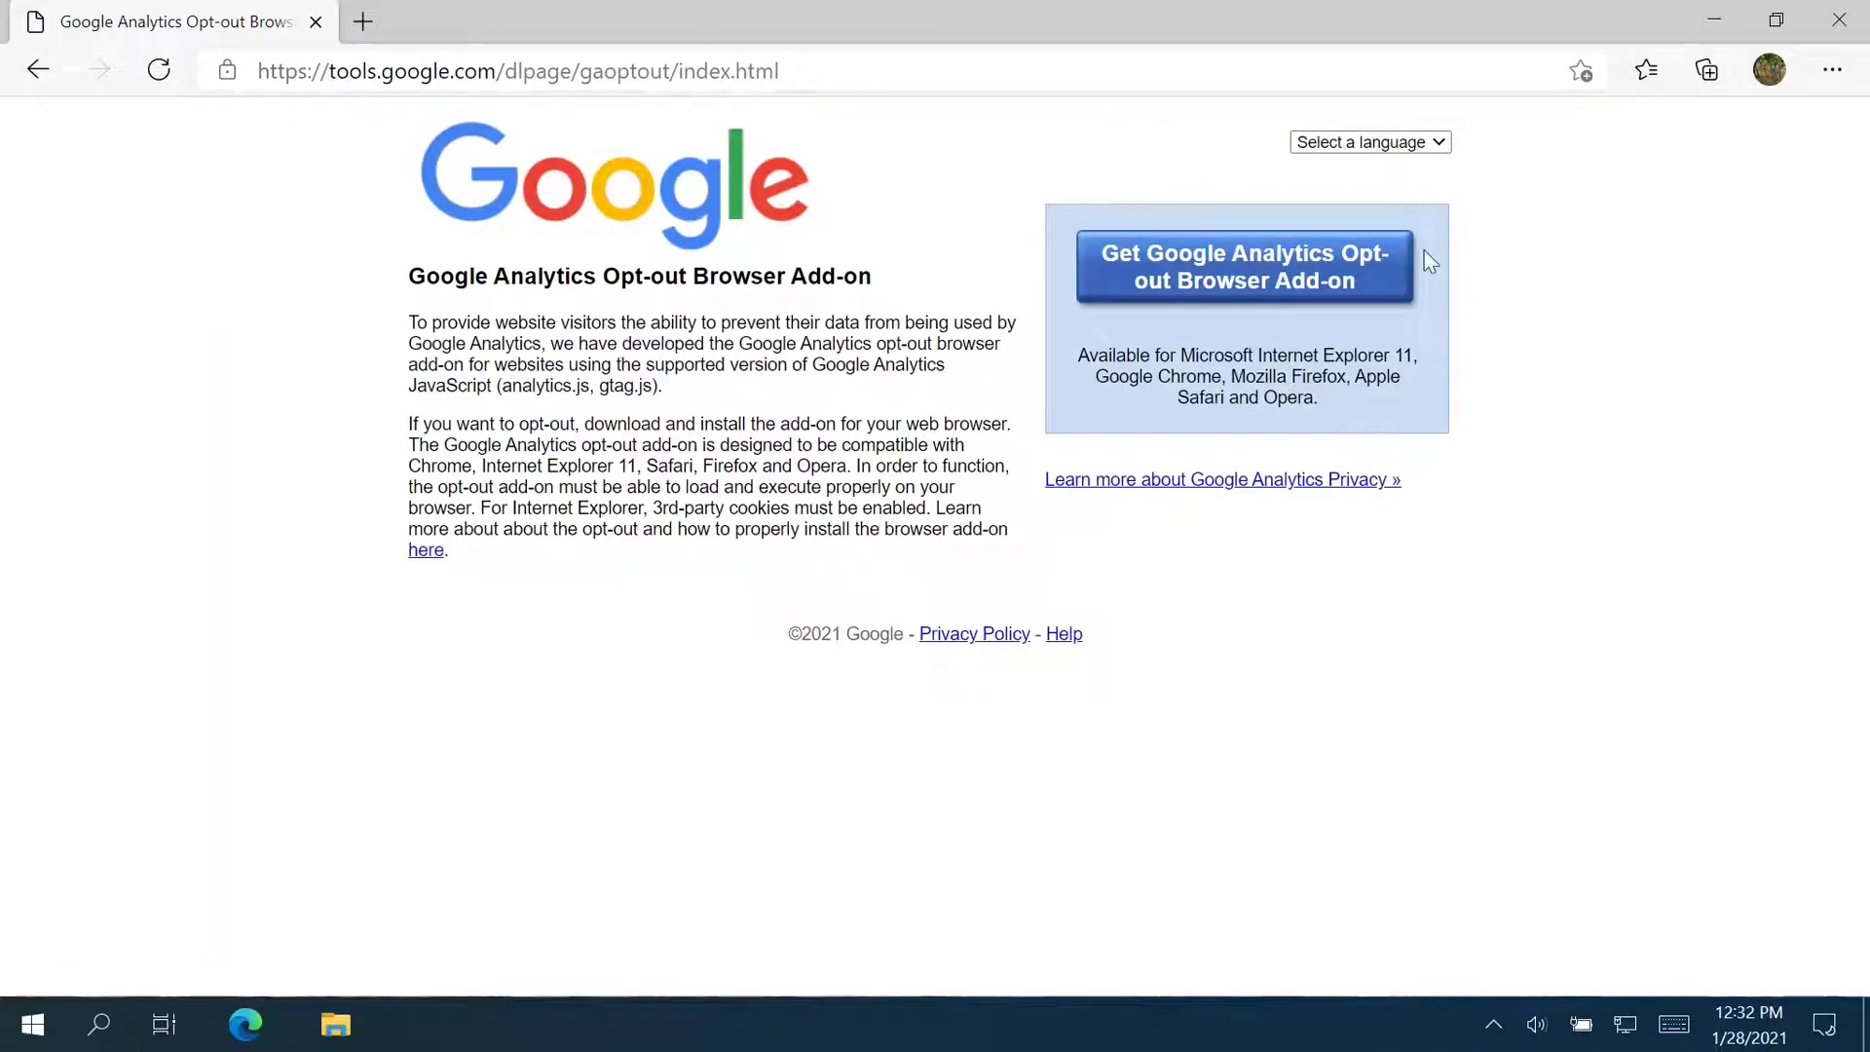
Step: In Edge, open the Google Analytics Opt-out Browser Add-on listing in the Chrome Web Store
{"action": "left_click", "coordinate": [1190, 267]}
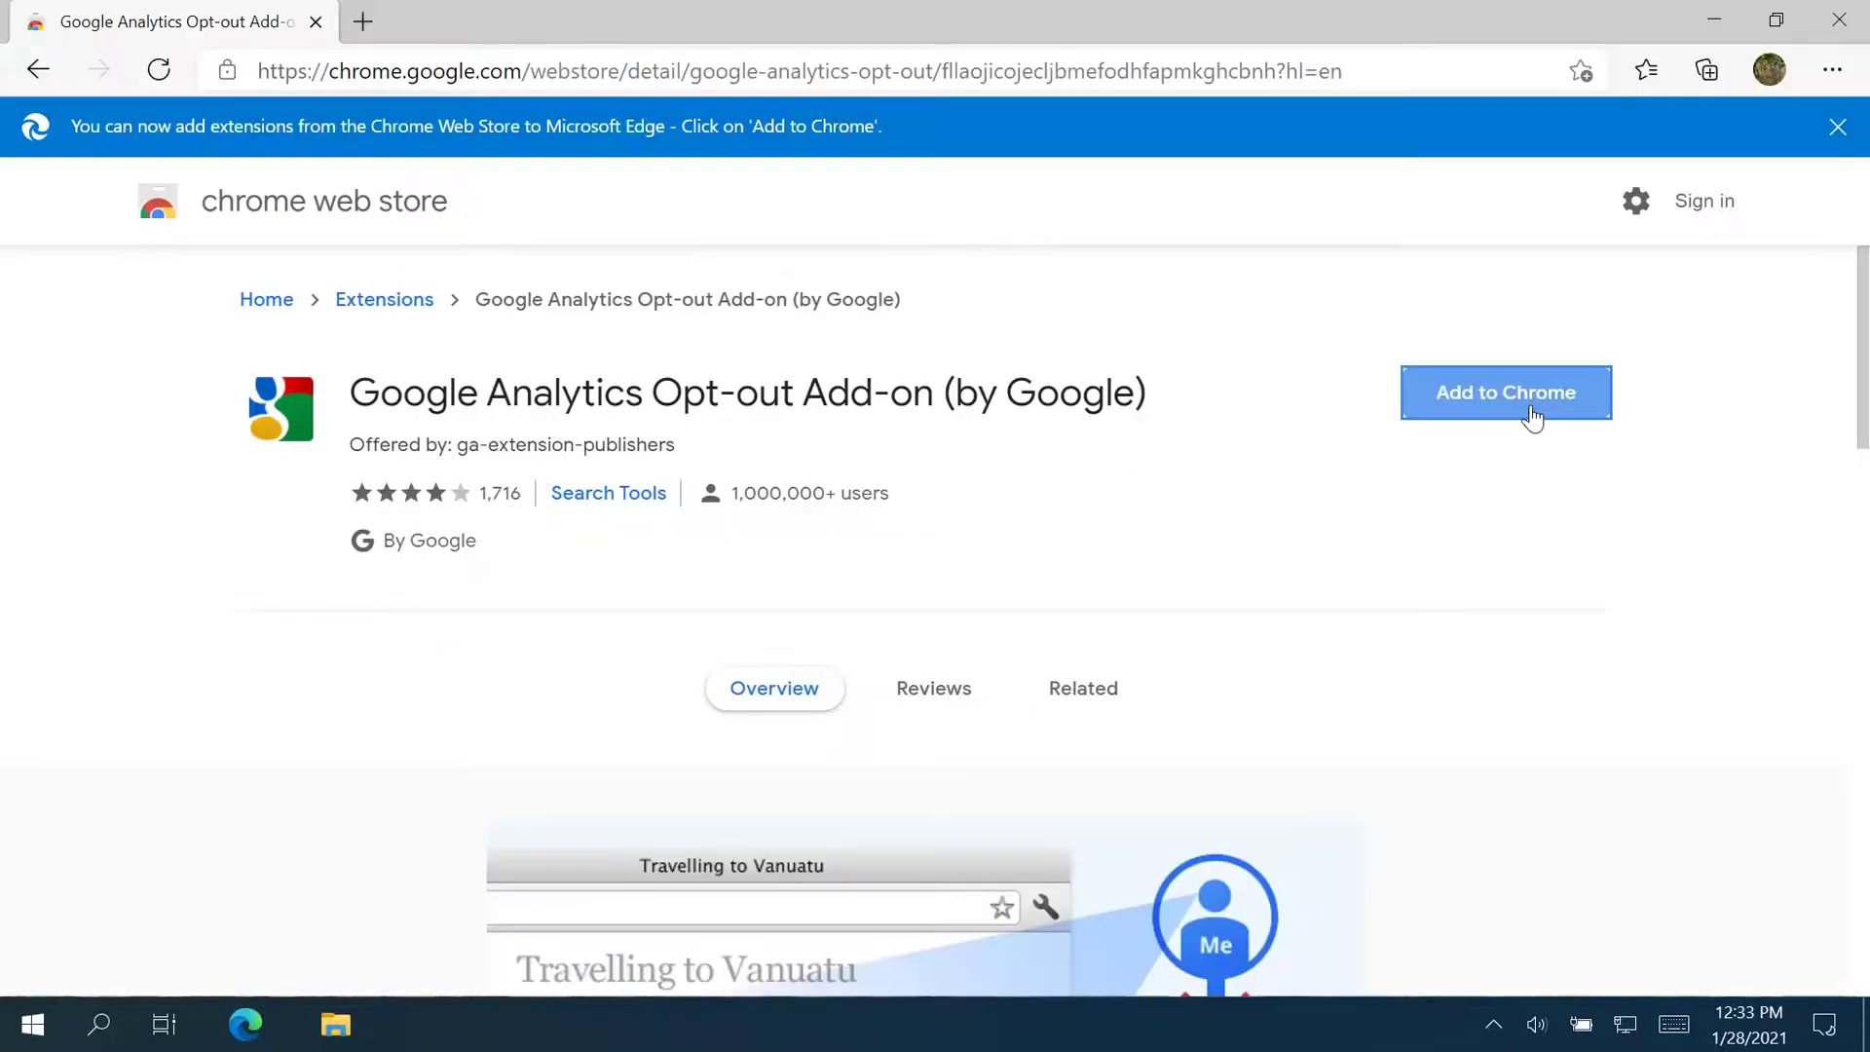
Step: Start adding the opt-out add-on to Edge, then accept its terms and install it in Firefox
{"action": "left_click", "coordinate": [1531, 397]}
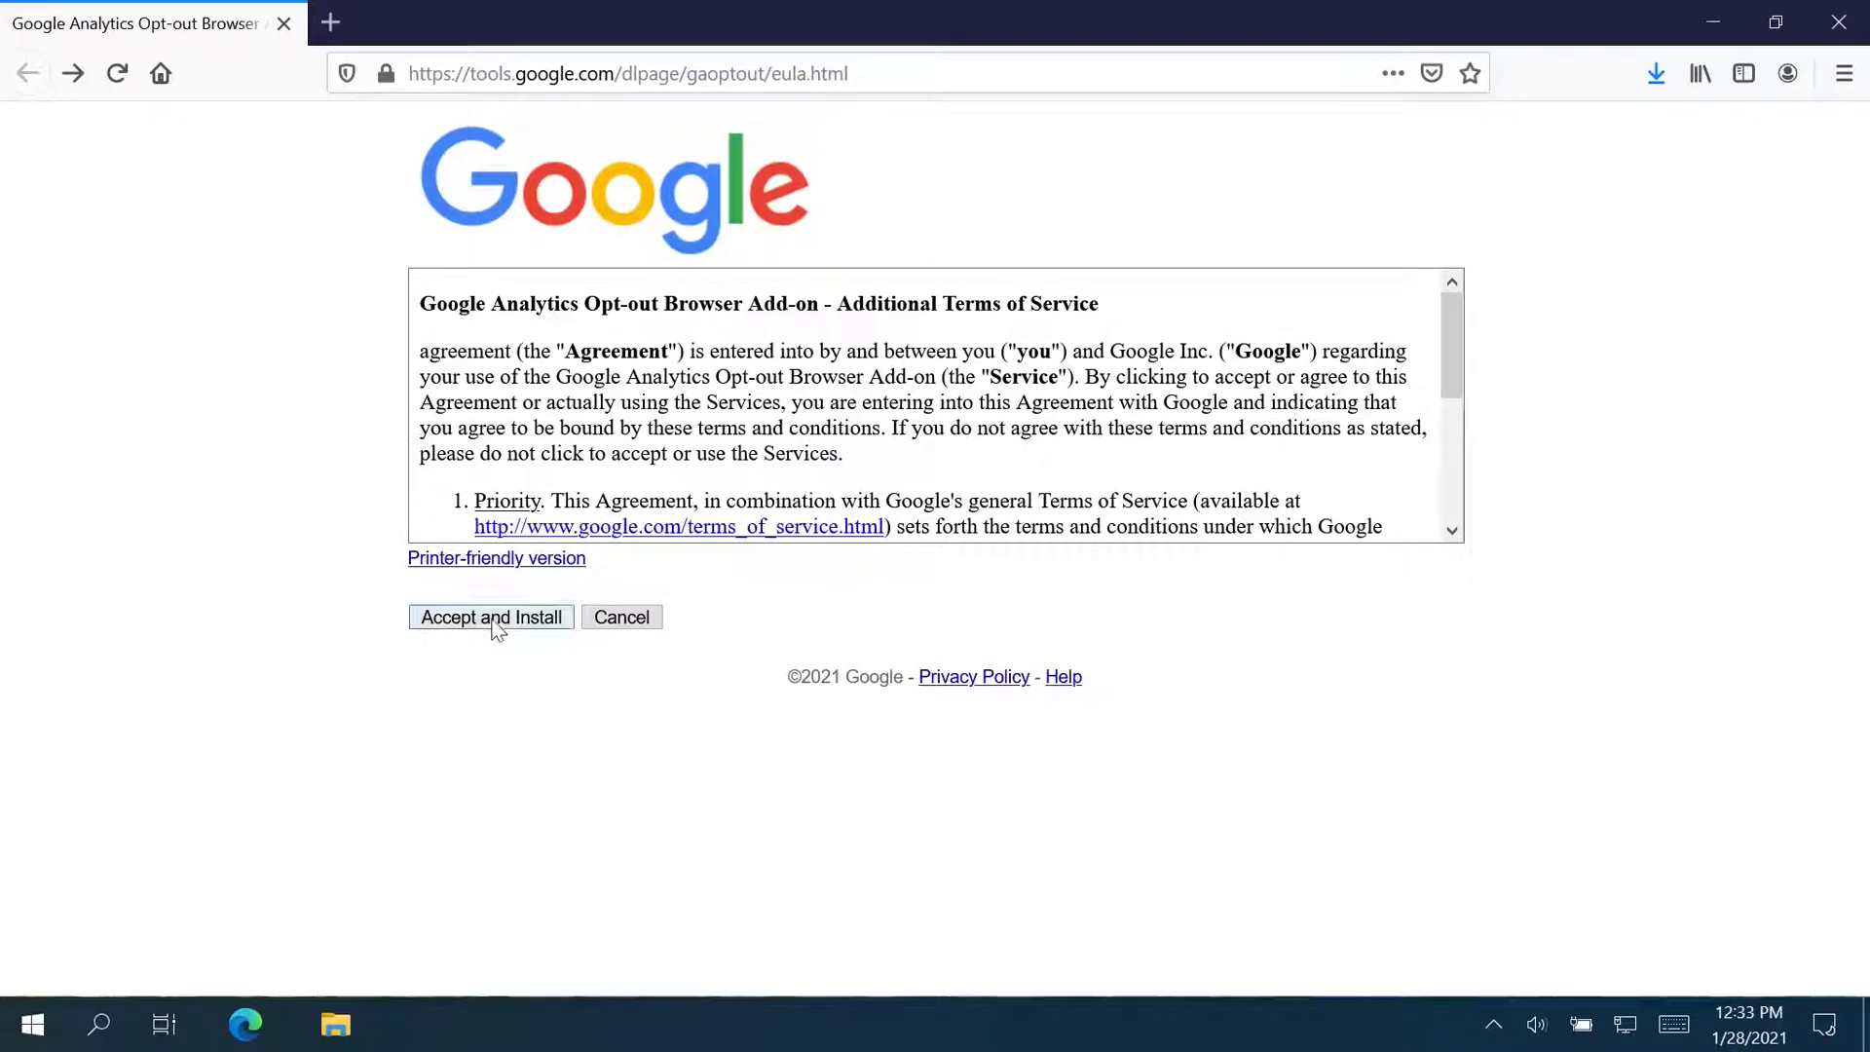
{"action": "left_click", "coordinate": [491, 617]}
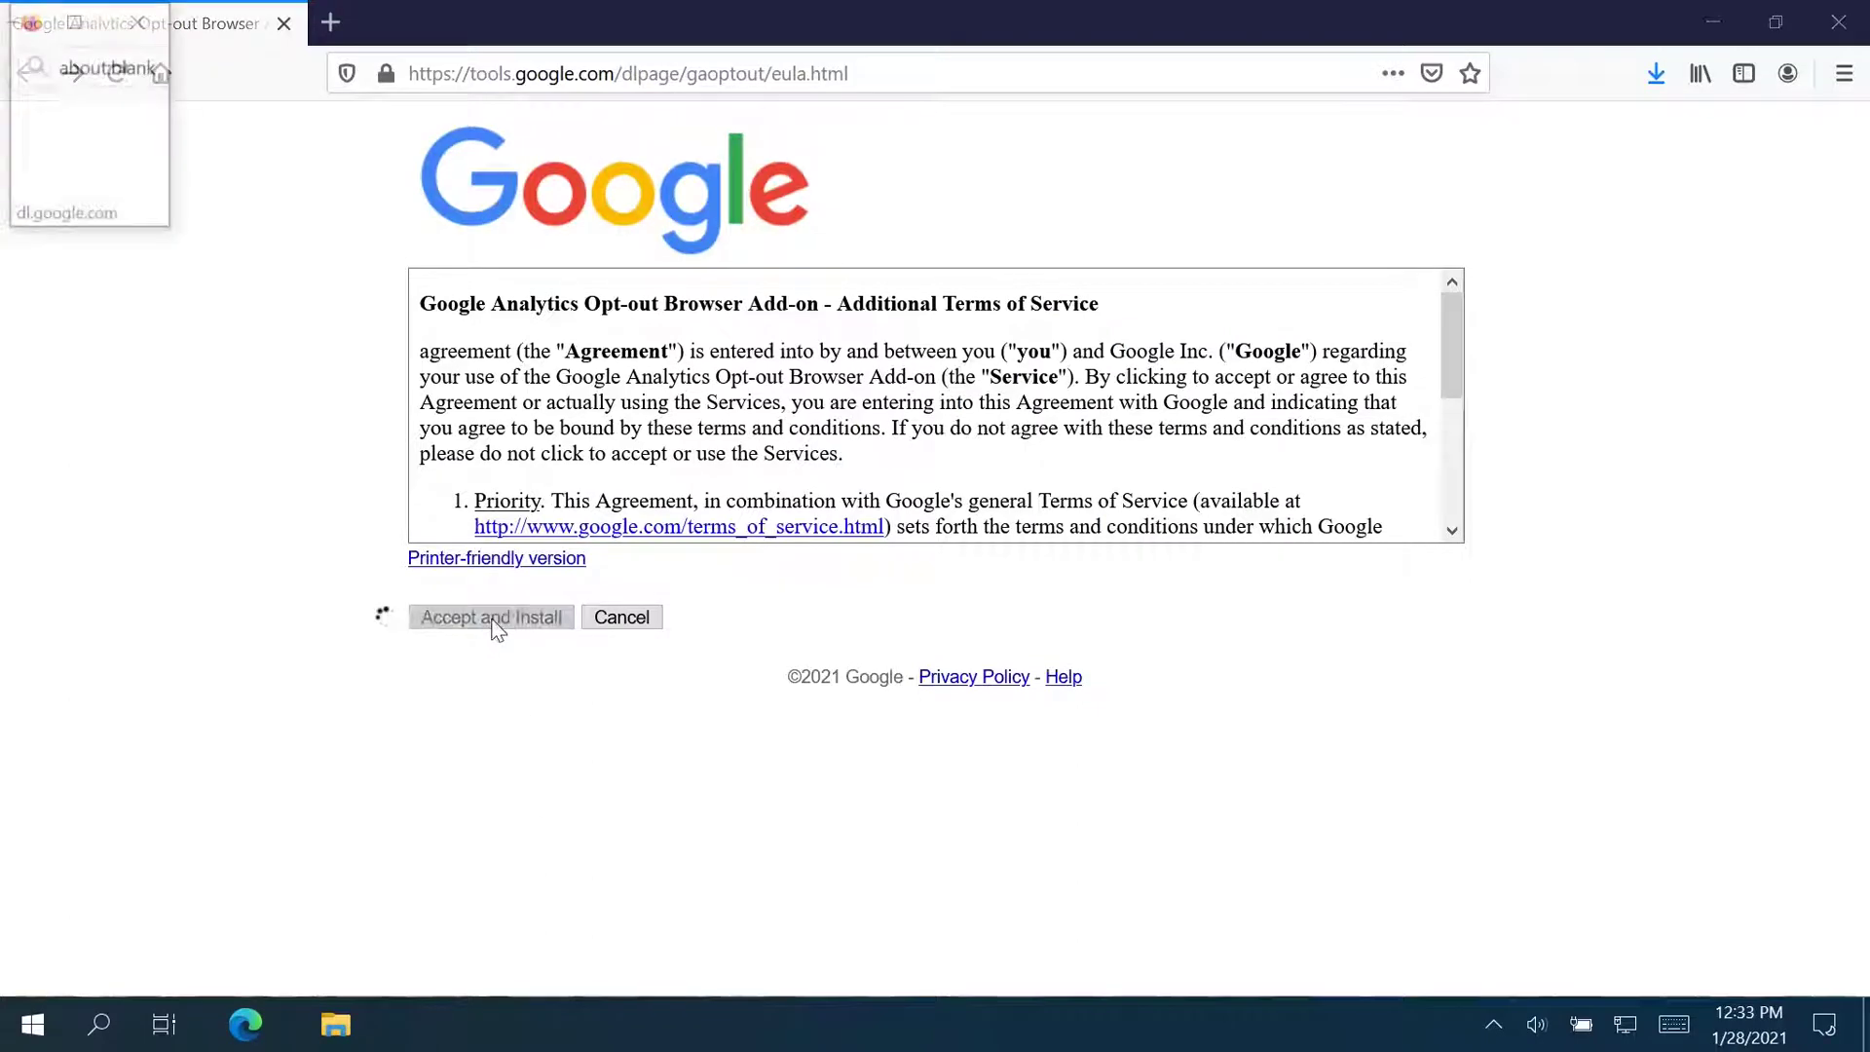
{"action": "left_click", "coordinate": [751, 441]}
{"action": "left_click", "coordinate": [831, 642]}
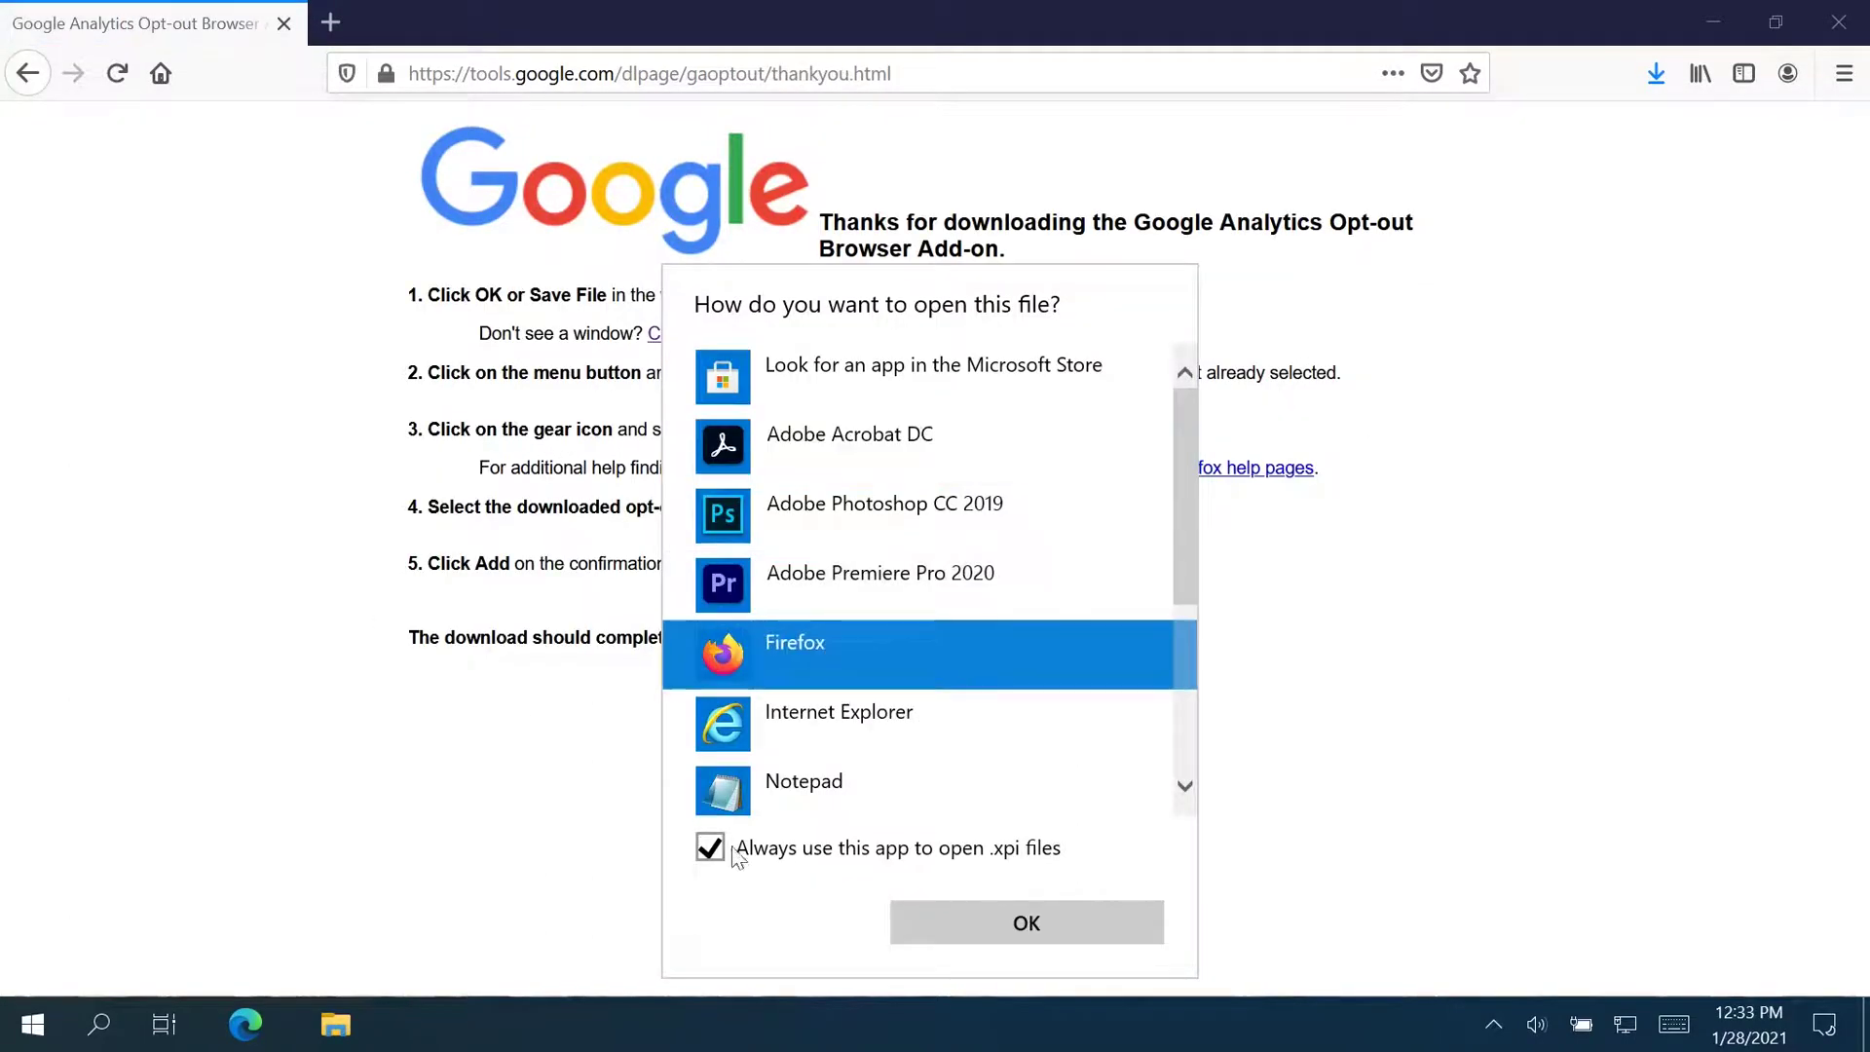
{"action": "left_click", "coordinate": [1026, 922]}
{"action": "left_click", "coordinate": [449, 278]}
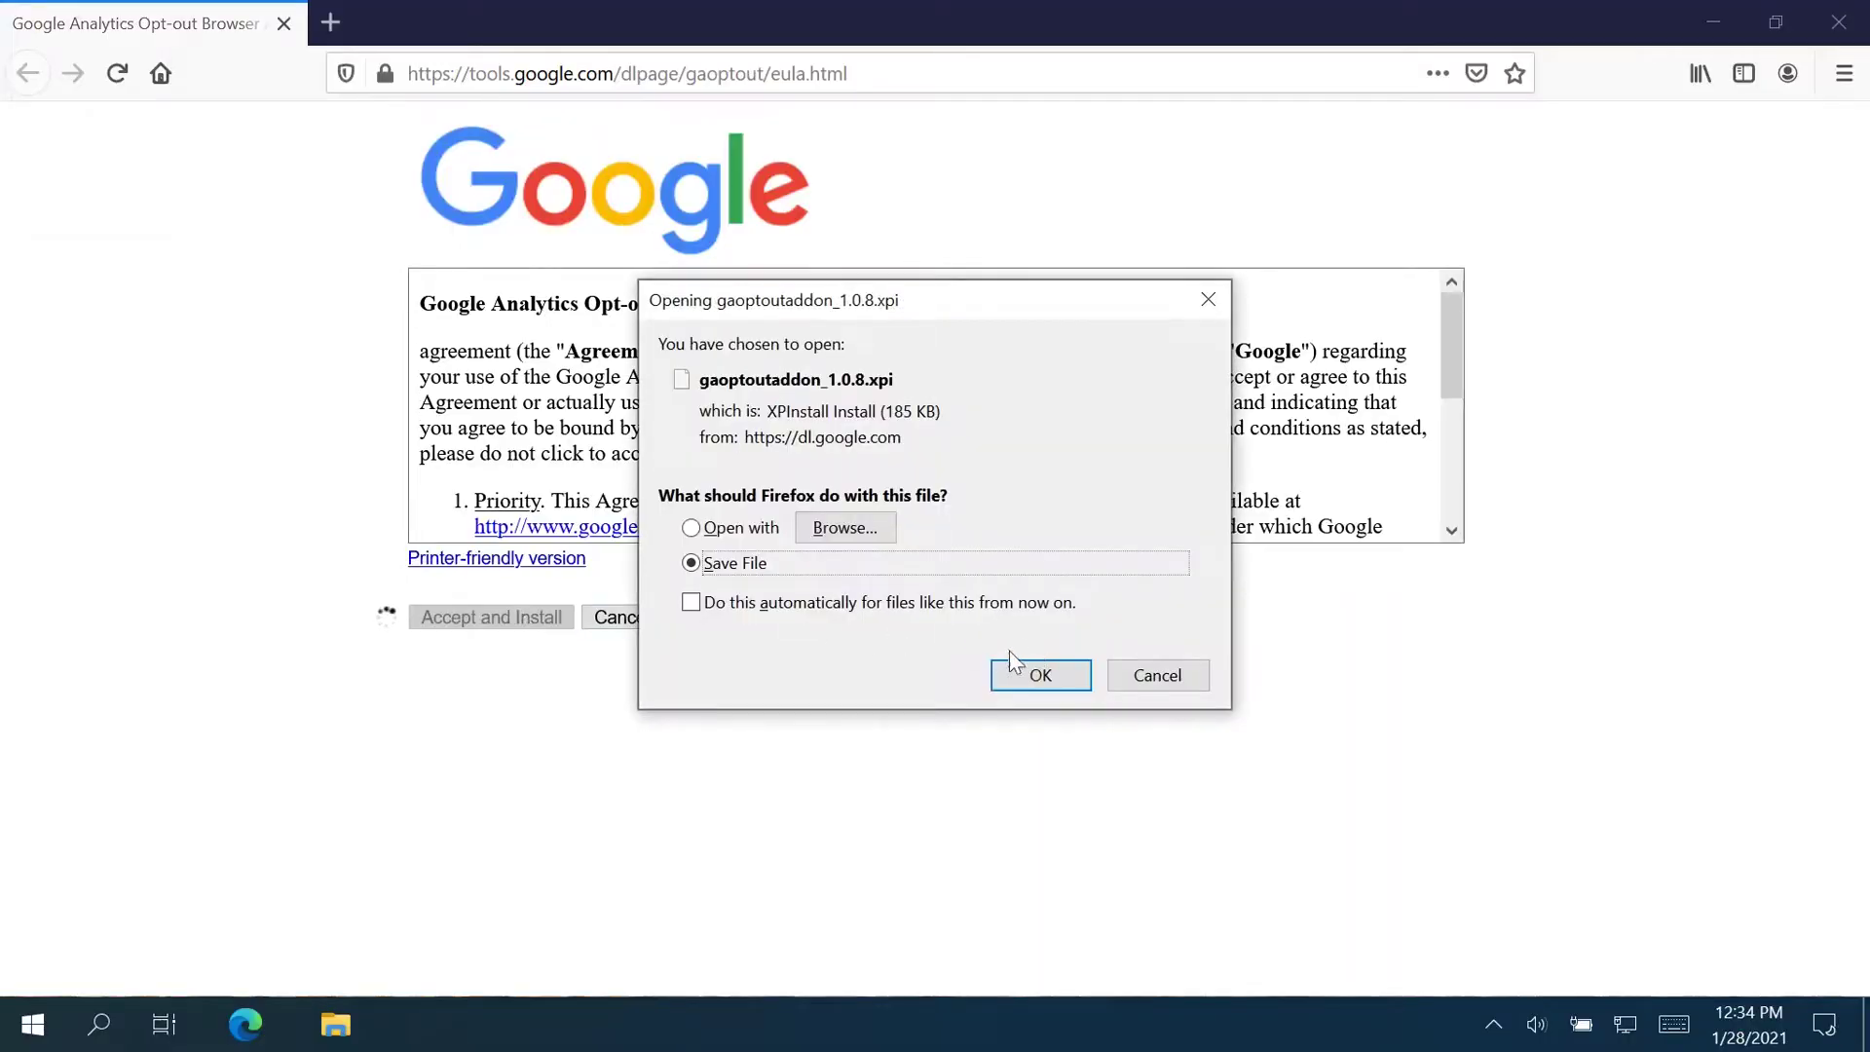
Step: Save the gaoptoutaddon_1.0.8.xpi add-on file in Firefox's download dialog
{"action": "left_click", "coordinate": [1040, 675]}
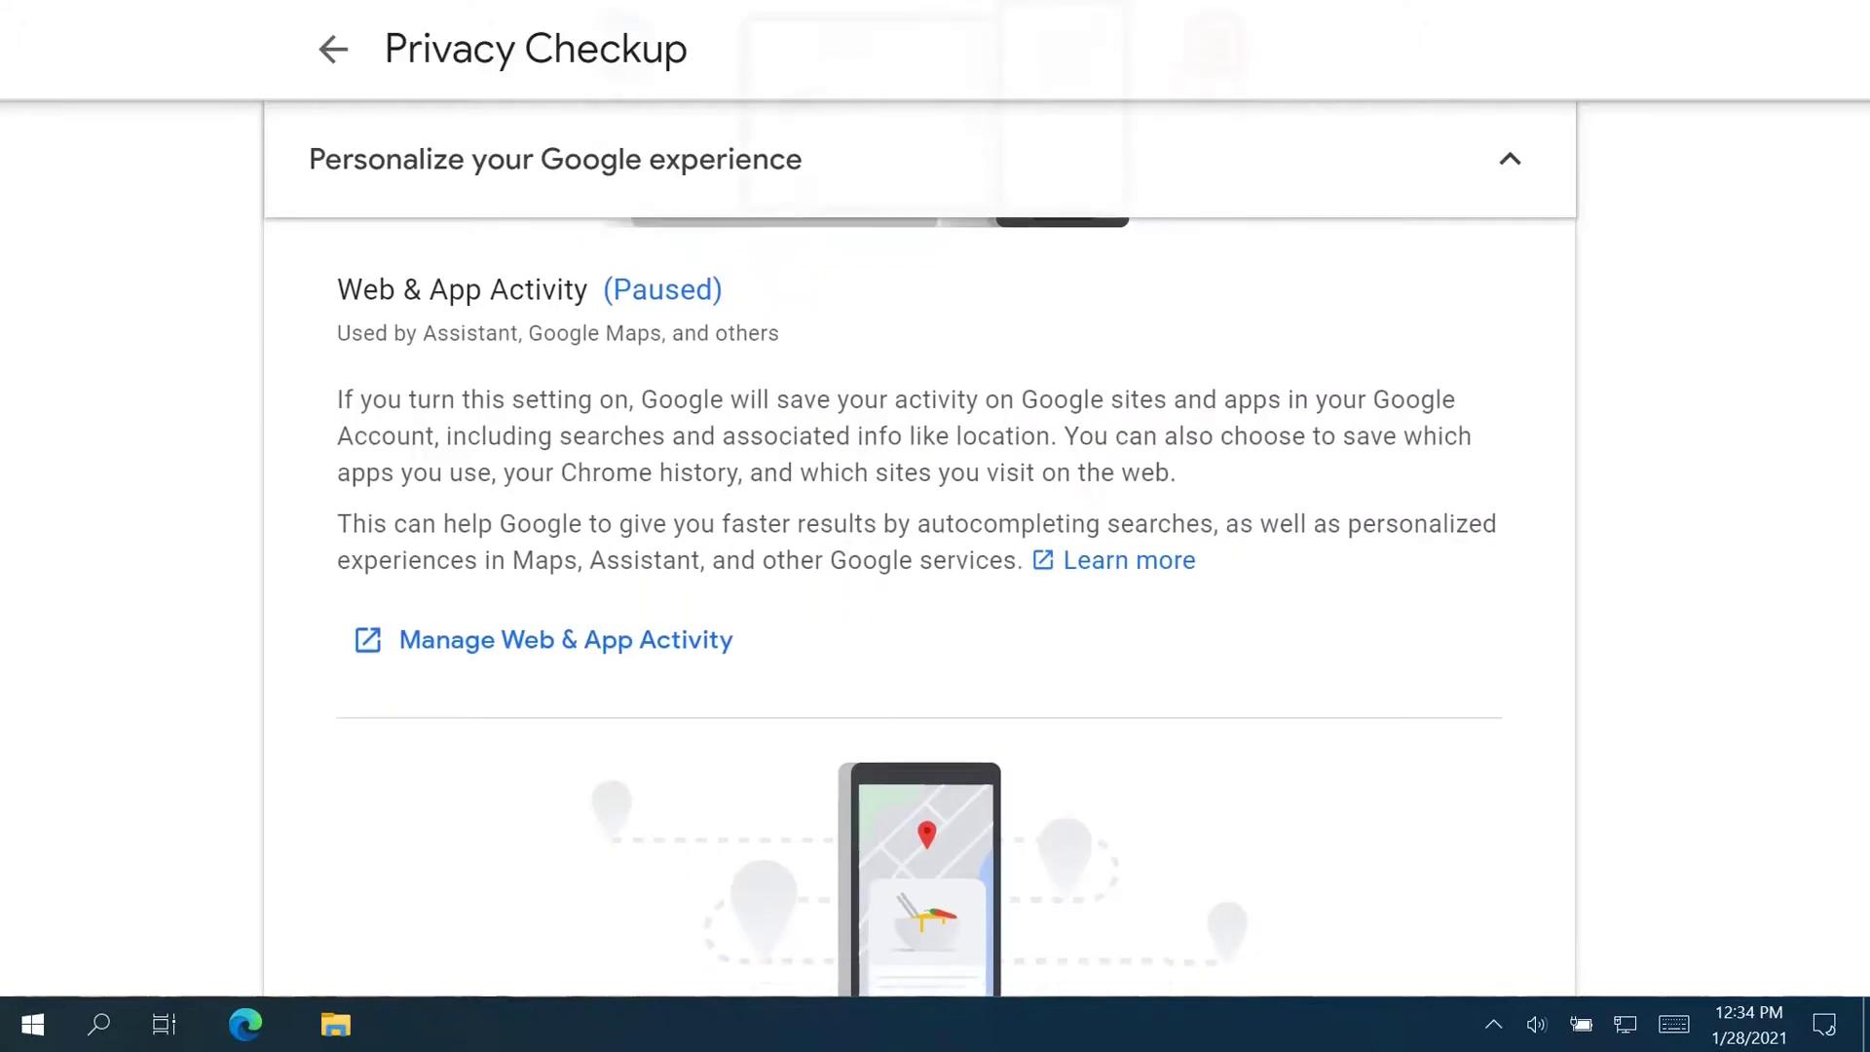
{"action": "scroll", "coordinate": [934, 585], "scroll_direction": "down", "scroll_amount": 5}
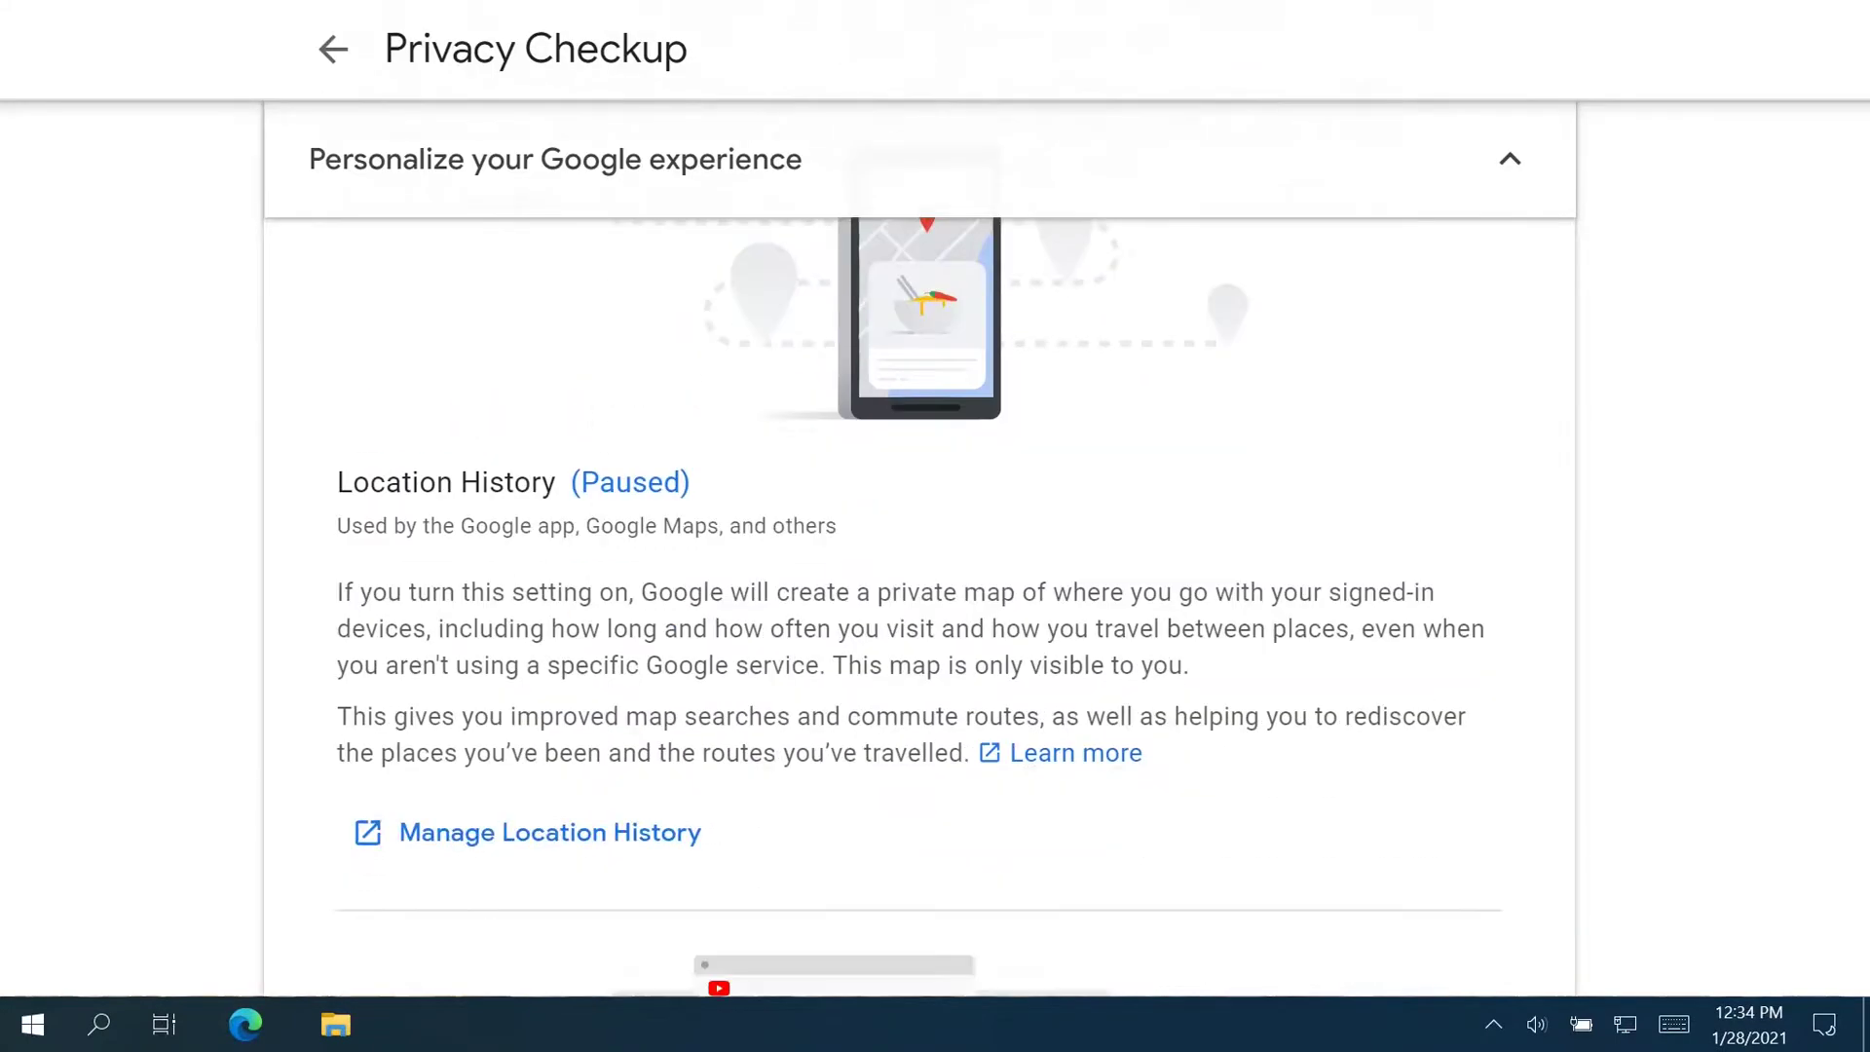